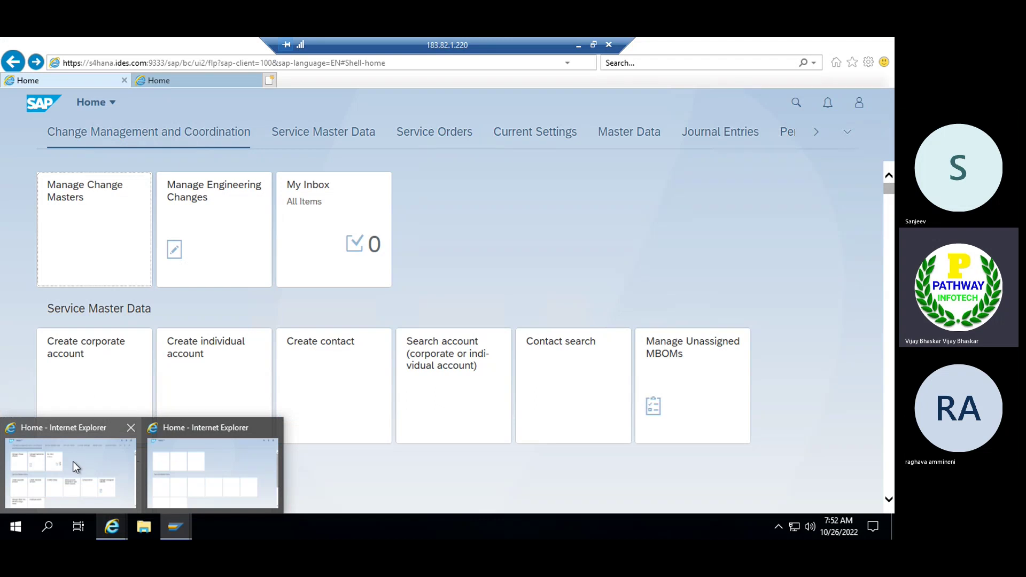
# Step: Bring the Fiori Launchpad window forward and switch to the Journal Entries group
pyautogui.click(72, 461)
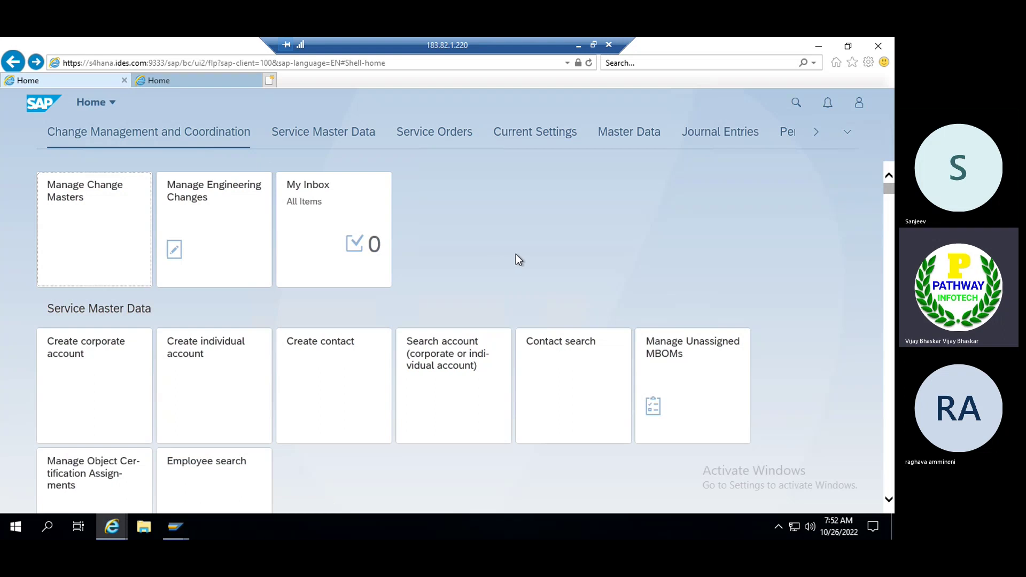
pyautogui.click(714, 137)
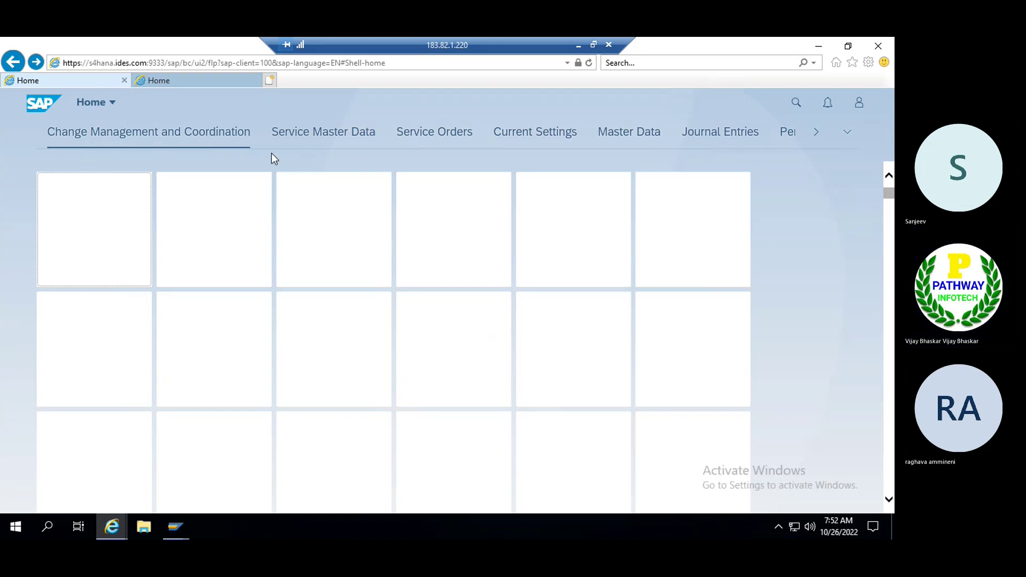
# Step: Launch Post General Journal Entries from the Journal Entries group and preview open SAP GUI sessions
pyautogui.click(705, 133)
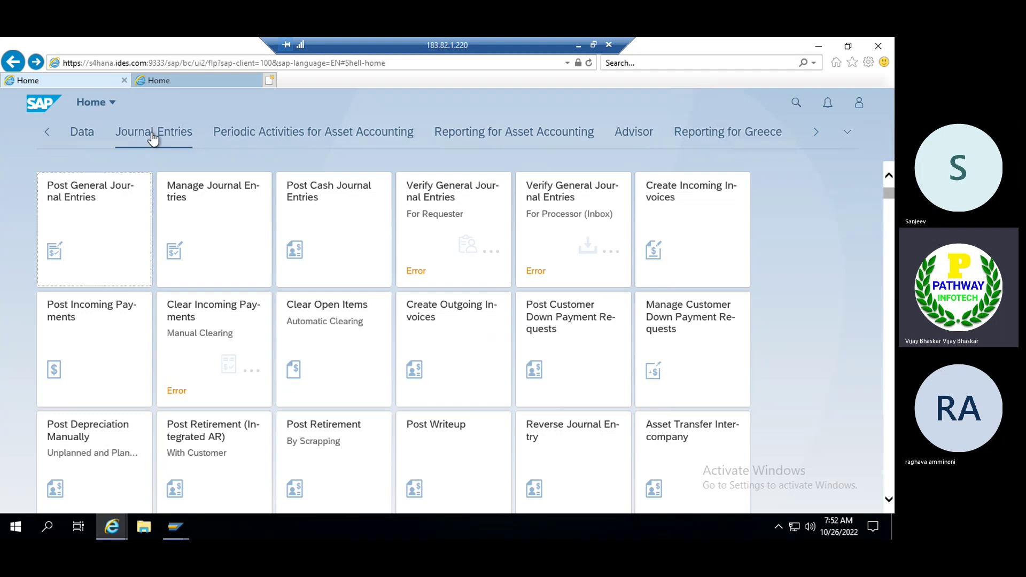
pyautogui.click(105, 220)
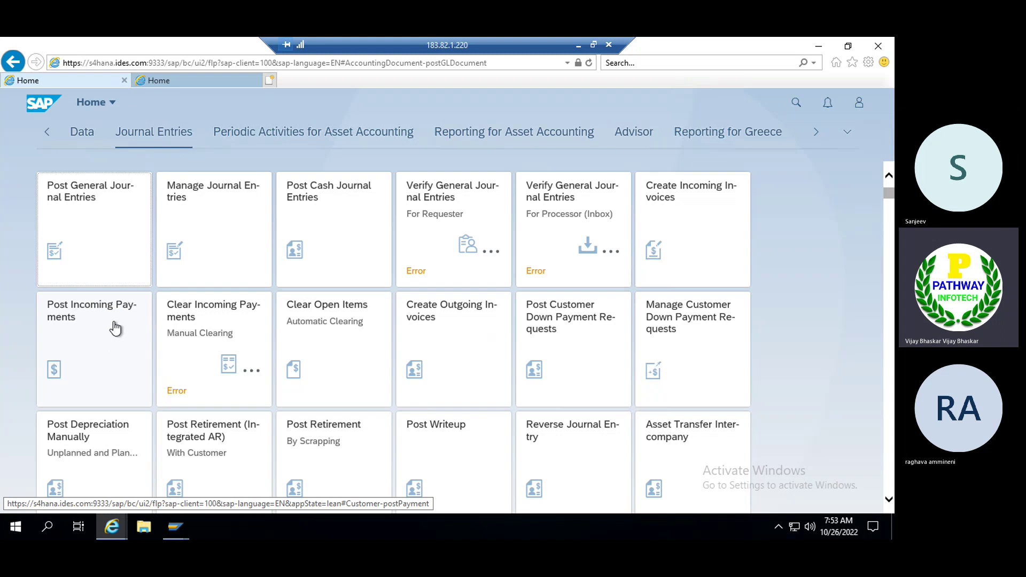
pyautogui.click(180, 530)
# Step: Switch to the Display Actual Cost Documents session and return to the Easy Access menu via /n
pyautogui.click(176, 527)
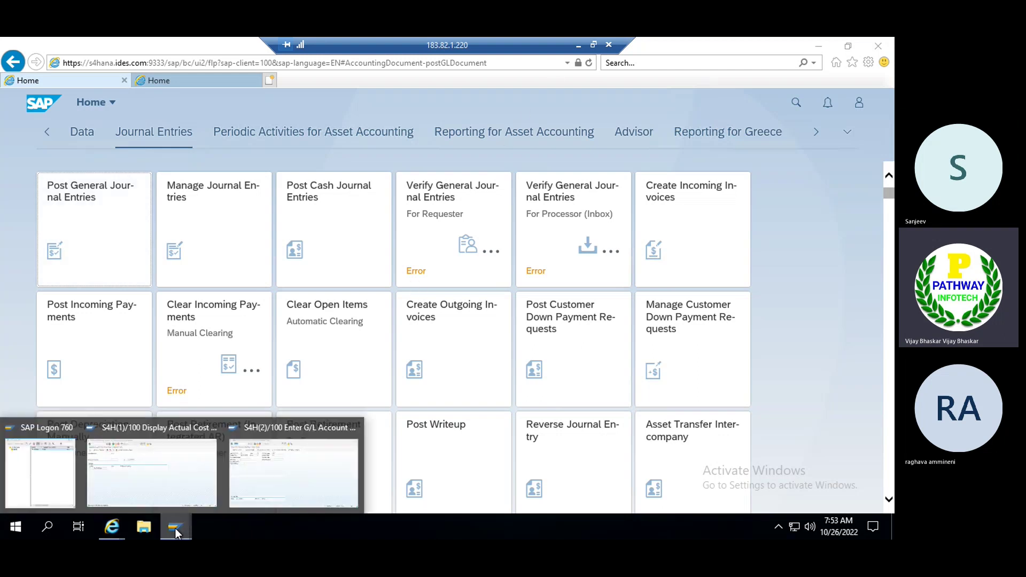
pyautogui.click(121, 468)
pyautogui.click(40, 473)
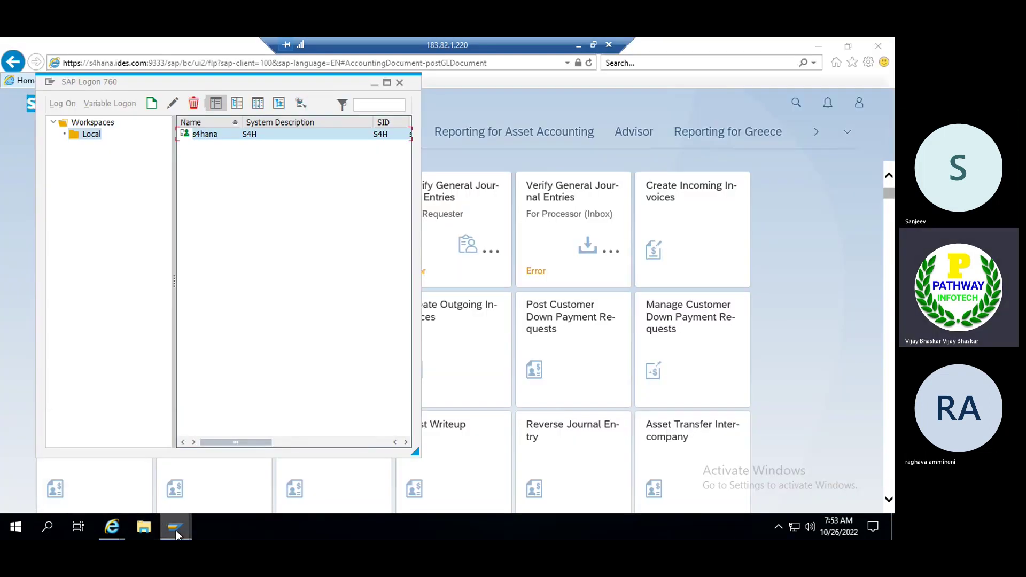
pyautogui.click(176, 529)
pyautogui.click(189, 469)
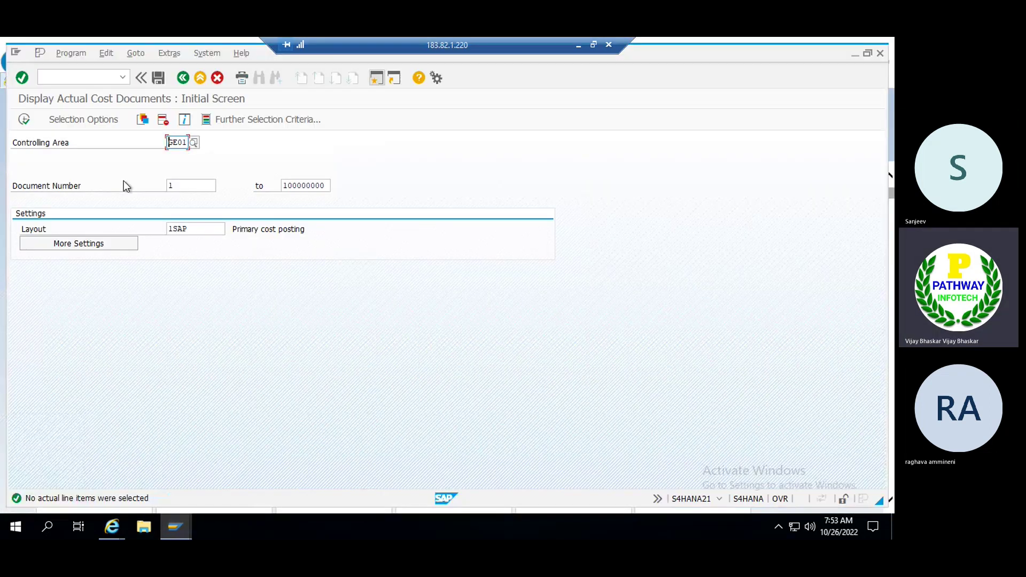
pyautogui.click(67, 77)
pyautogui.write('/n')
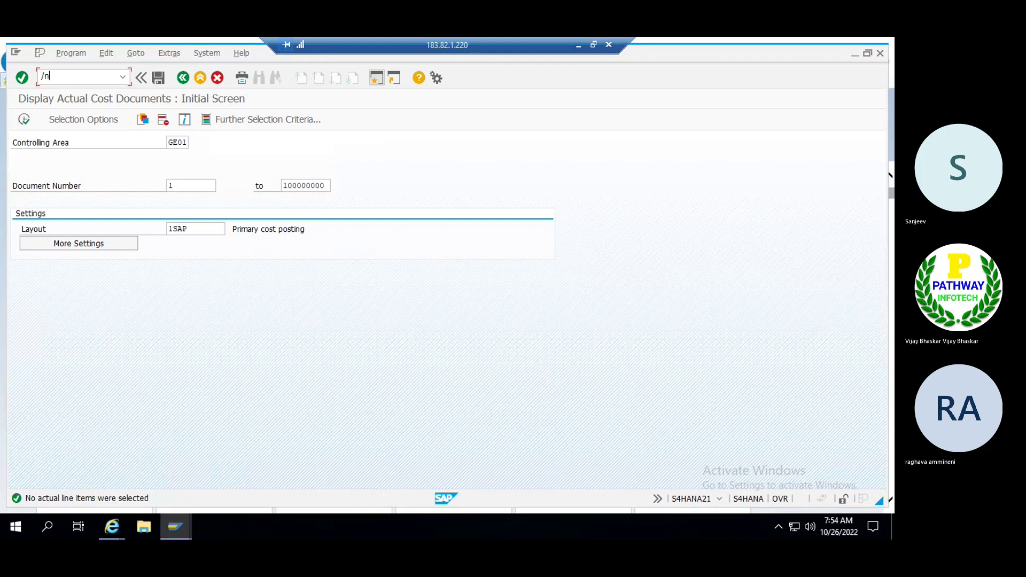
pyautogui.press('Return')
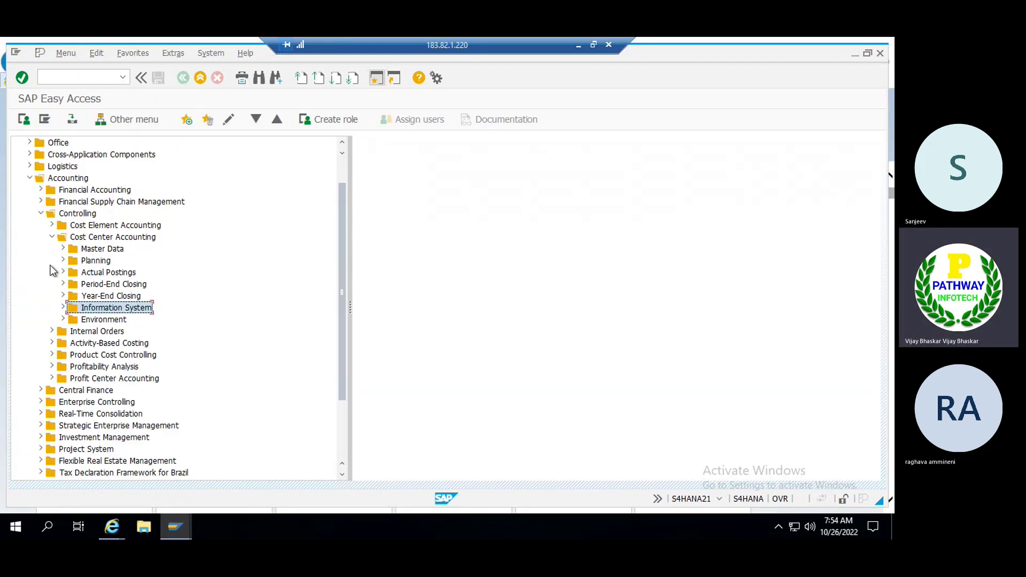
# Step: Expand Accounting > Financial Accounting > General Ledger down to Periodic Processing
pyautogui.click(41, 214)
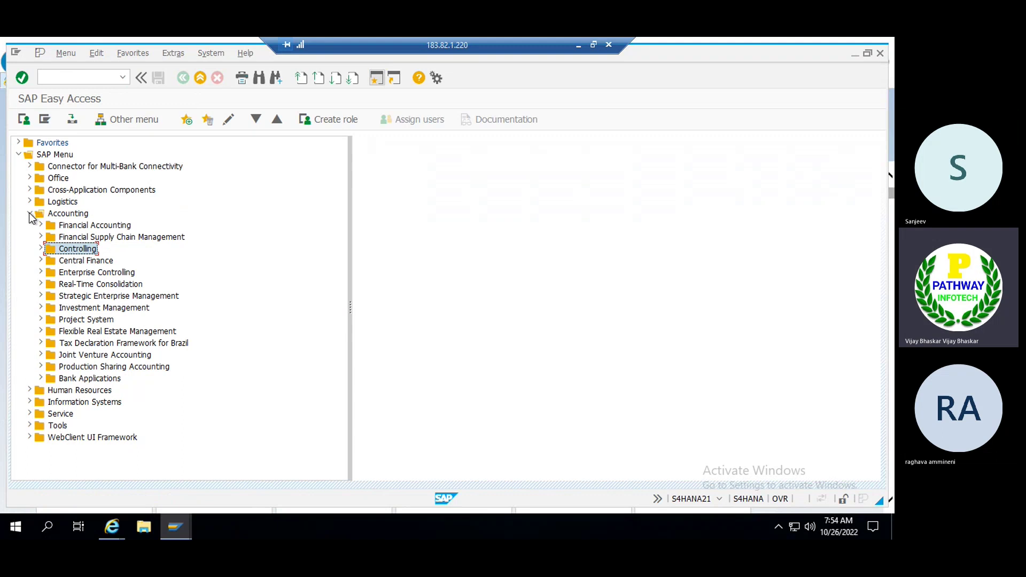
pyautogui.click(32, 213)
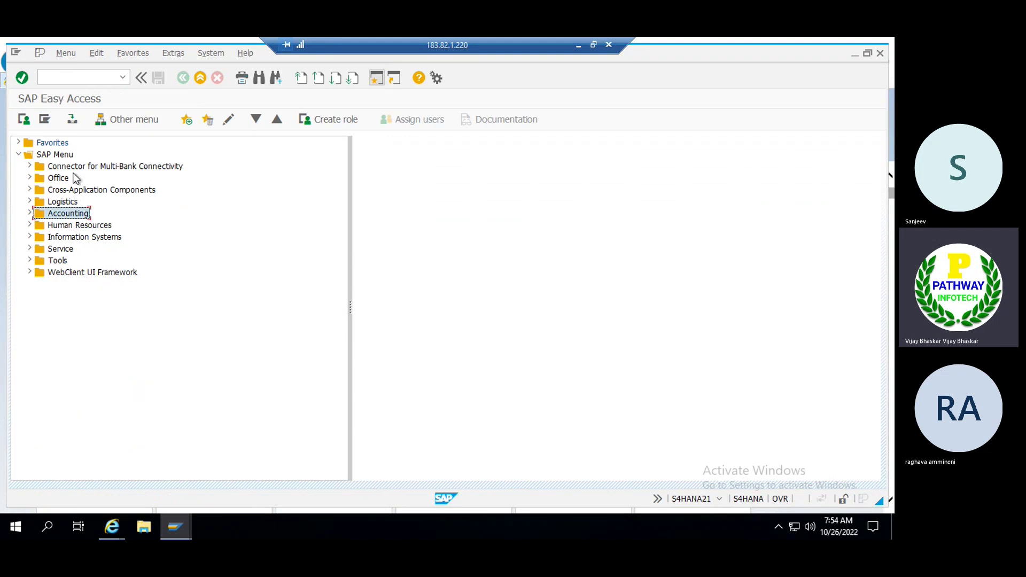
pyautogui.doubleClick(64, 216)
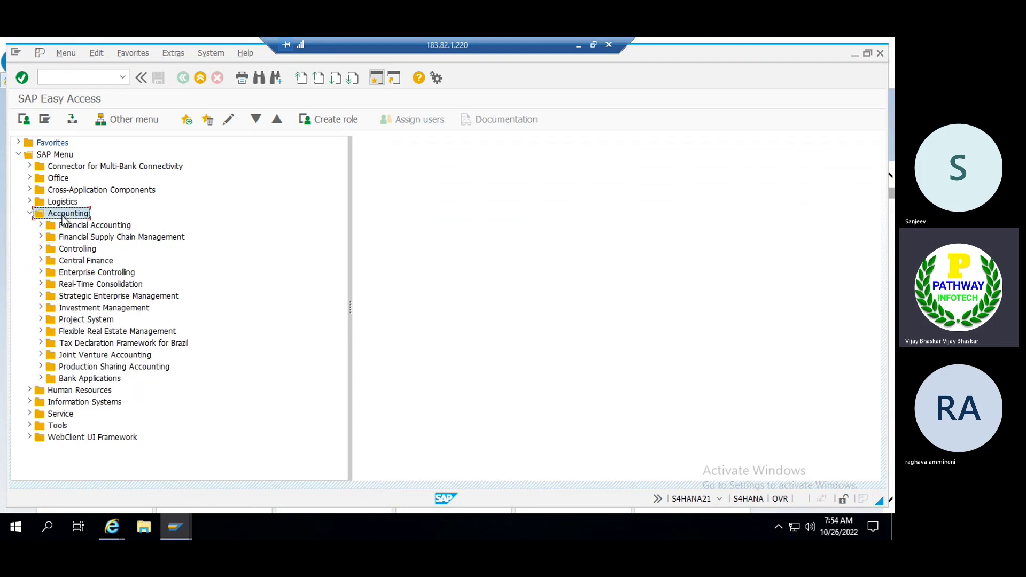
pyautogui.press('Down')
pyautogui.press('Right')
pyautogui.press('Down')
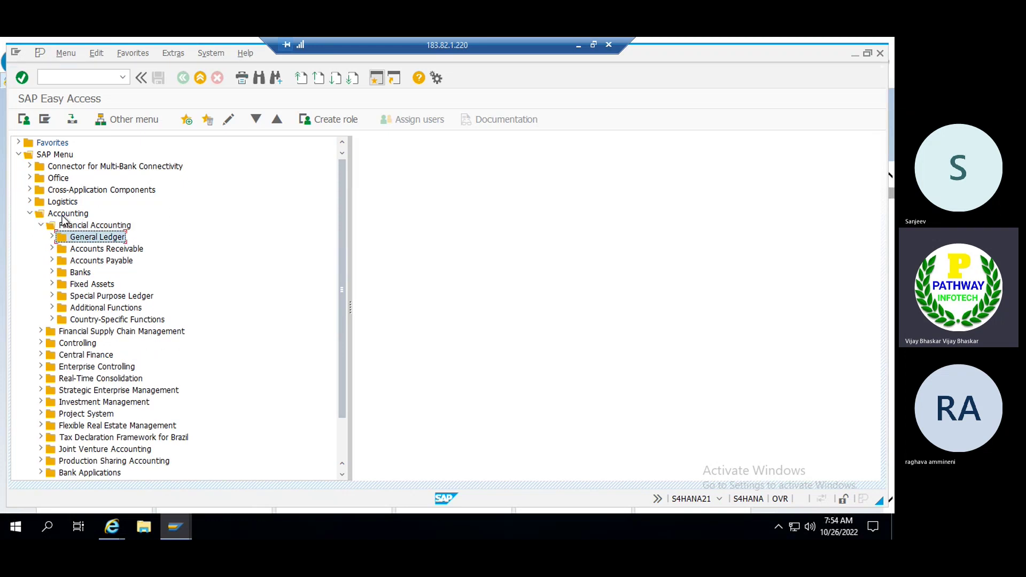
pyautogui.press('Right')
pyautogui.press('Down')
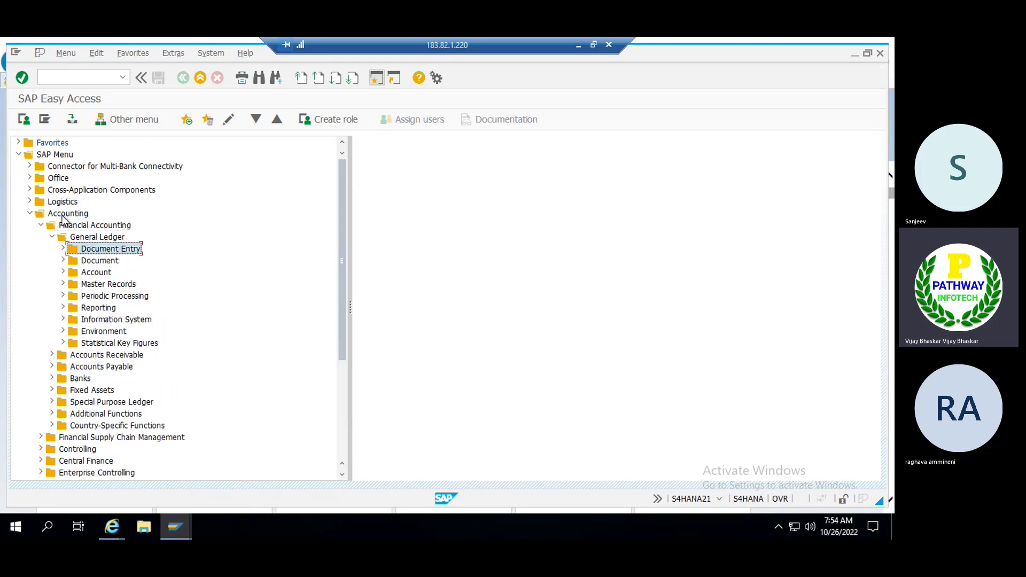
pyautogui.press('Down')
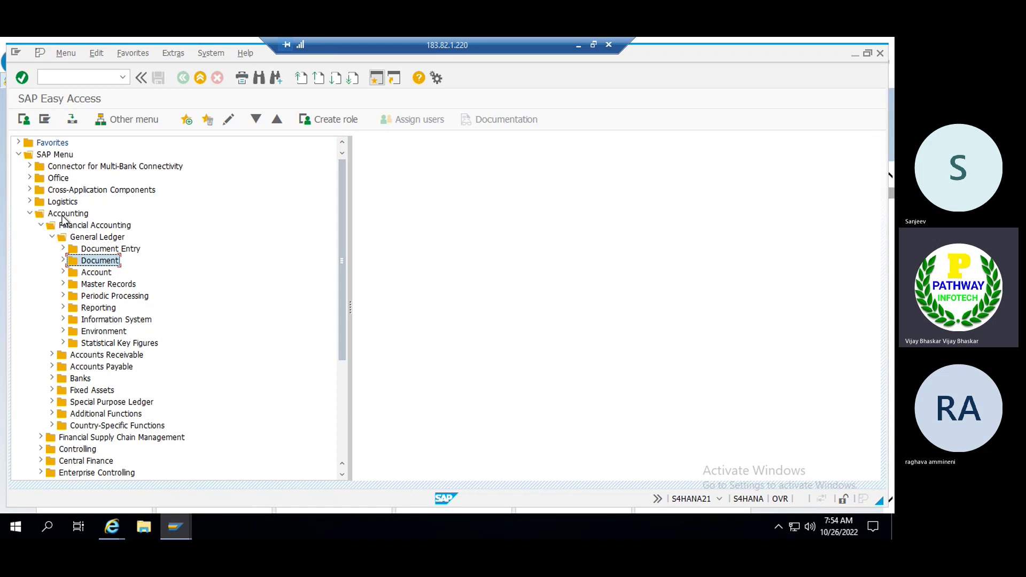
pyautogui.press('Down')
pyautogui.press('Down')
pyautogui.press('Down')
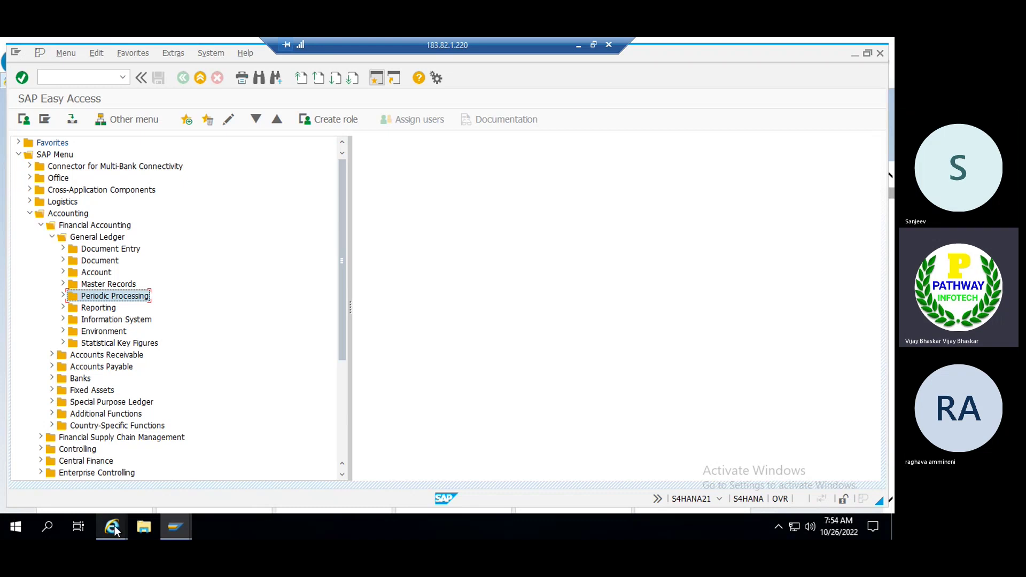
pyautogui.moveTo(112, 526)
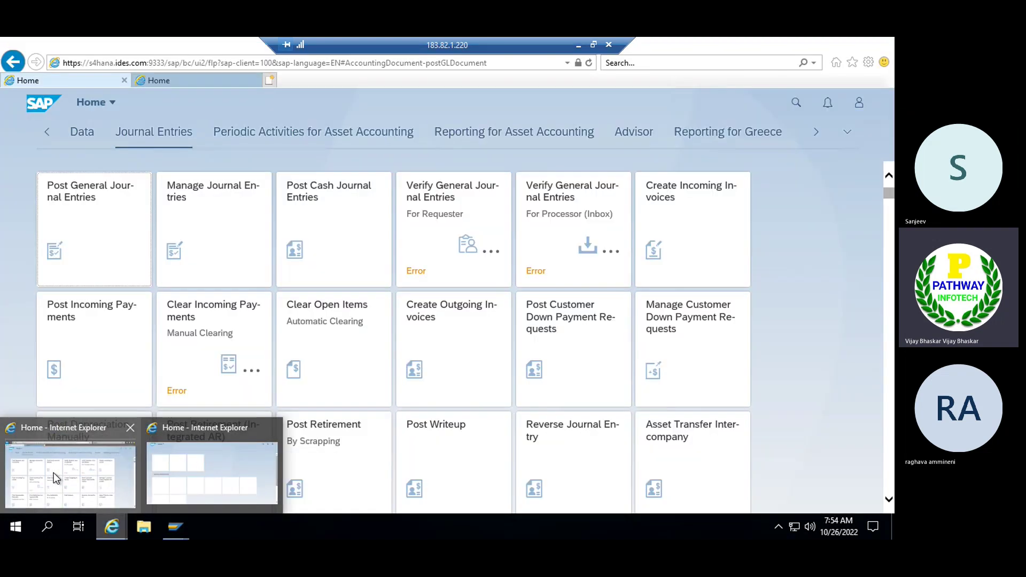
# Step: Bring the SAP Fiori Home browser window back to the front
pyautogui.click(54, 477)
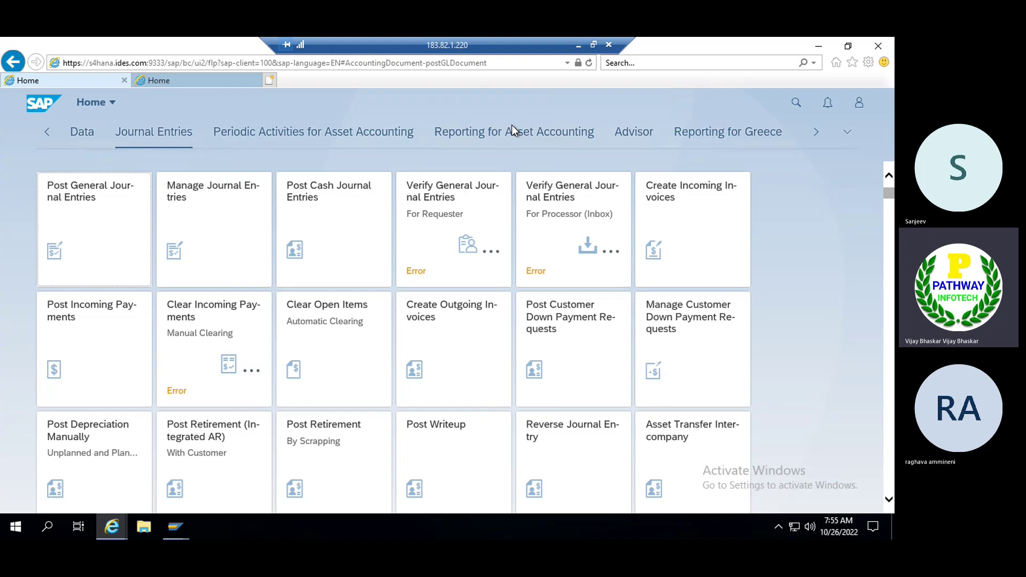
# Step: Minimize the remote session and search Google in a new Chrome tab for 'sap fiori apps library'
pyautogui.click(577, 47)
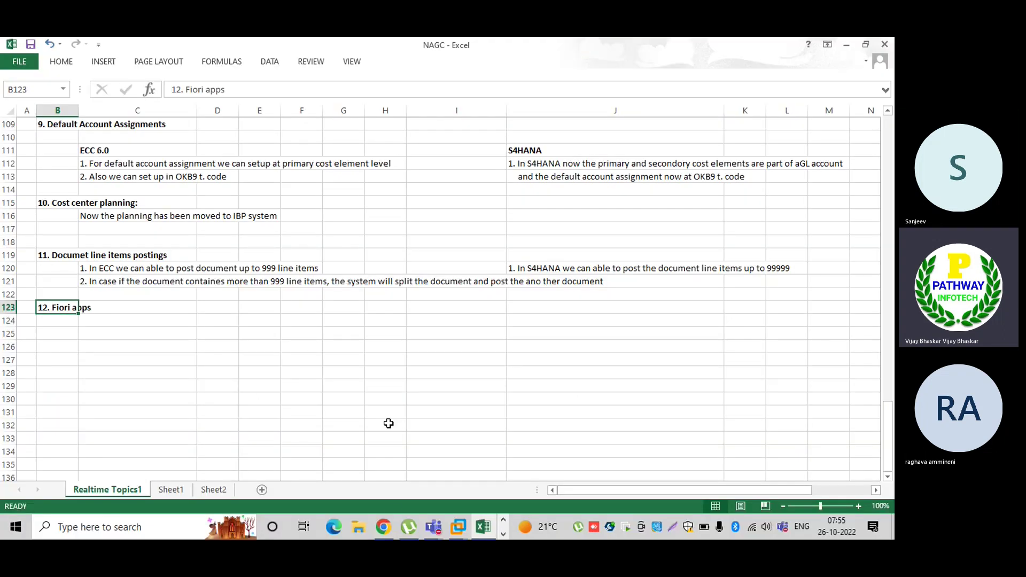
pyautogui.click(384, 526)
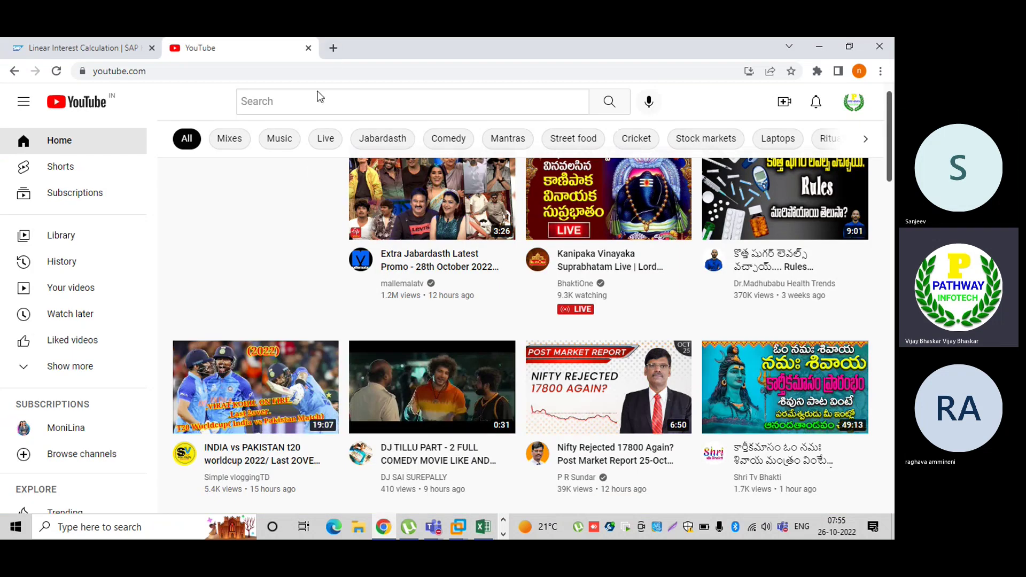
pyautogui.click(334, 49)
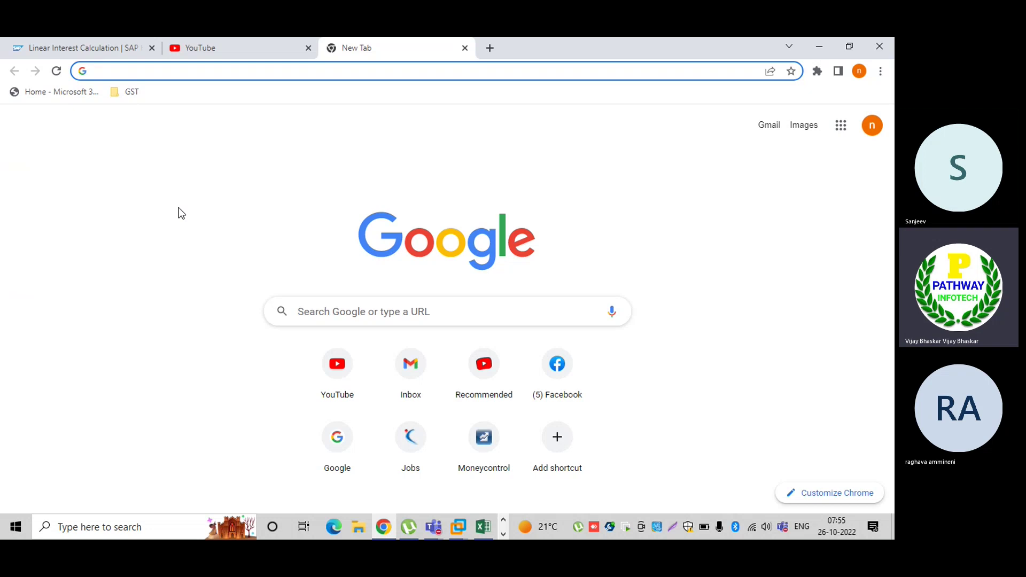
pyautogui.click(310, 311)
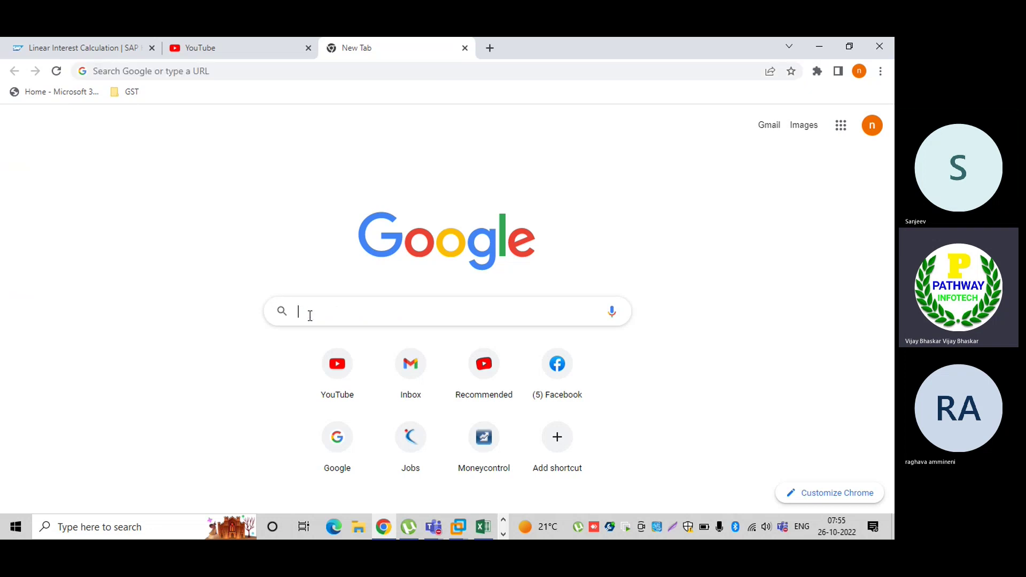
pyautogui.write('sap')
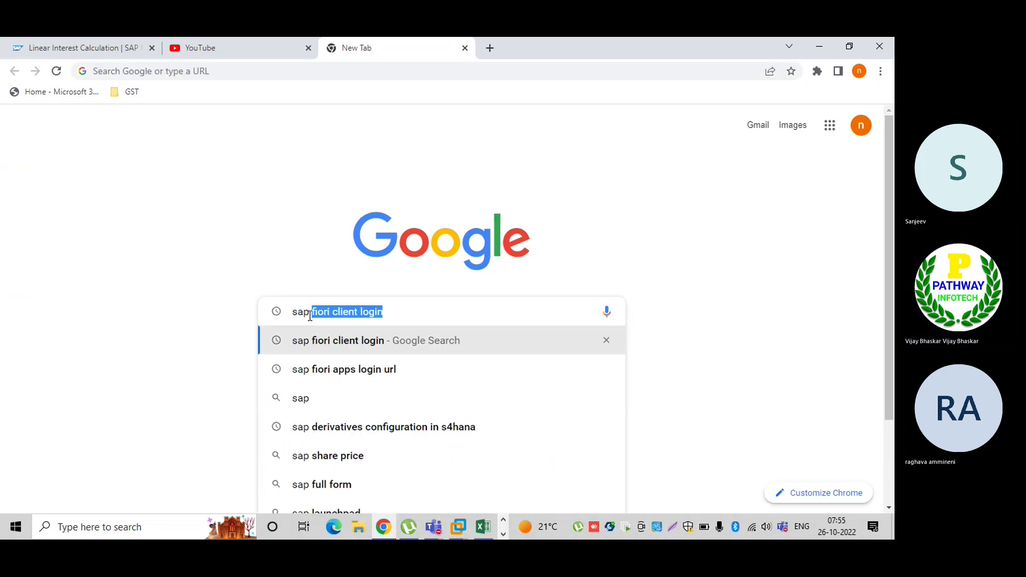
pyautogui.write(' fi')
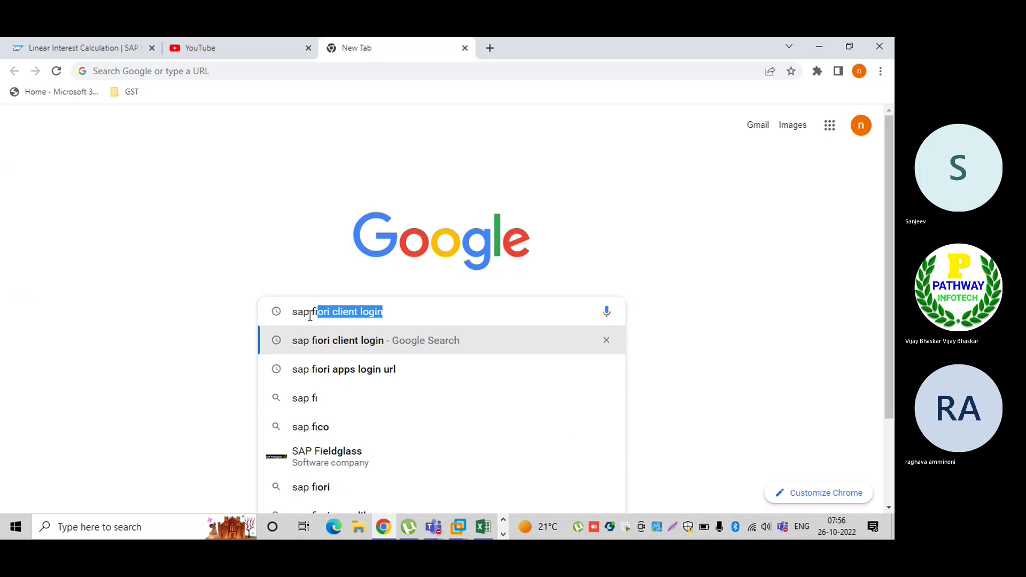
pyautogui.write('ori apps')
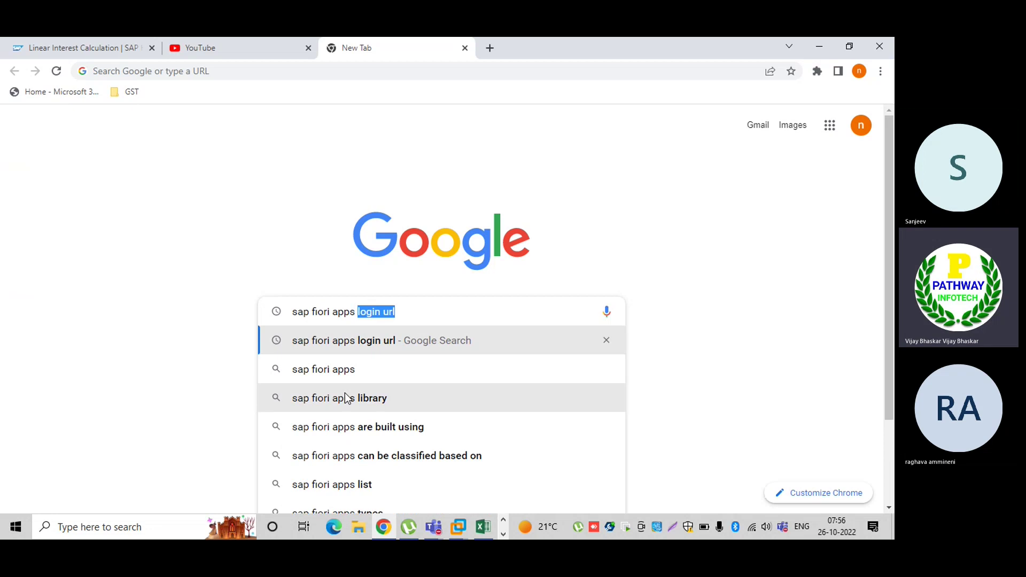
pyautogui.click(342, 398)
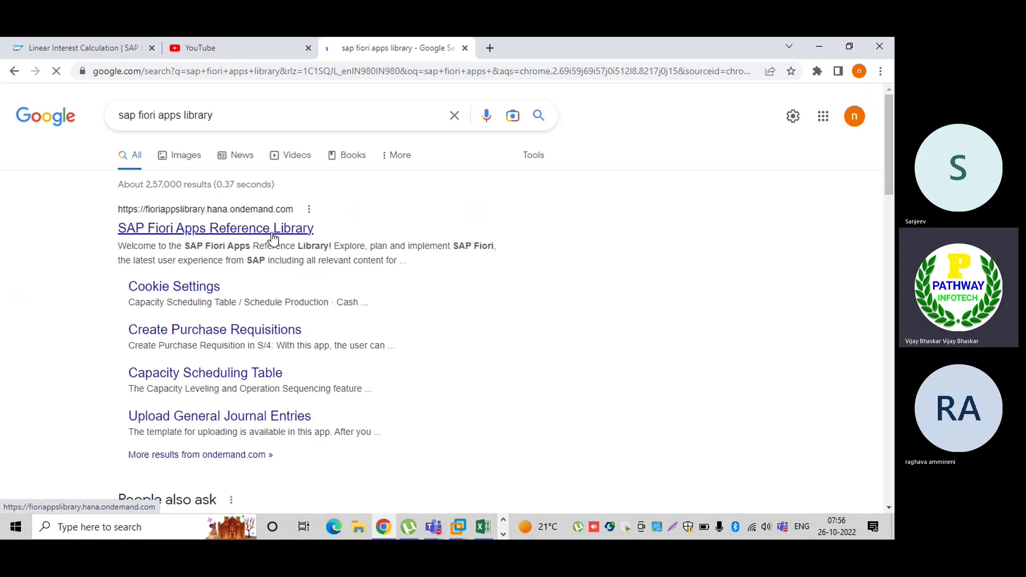
# Step: Open the SAP Fiori Apps Reference Library result from Google
pyautogui.click(269, 233)
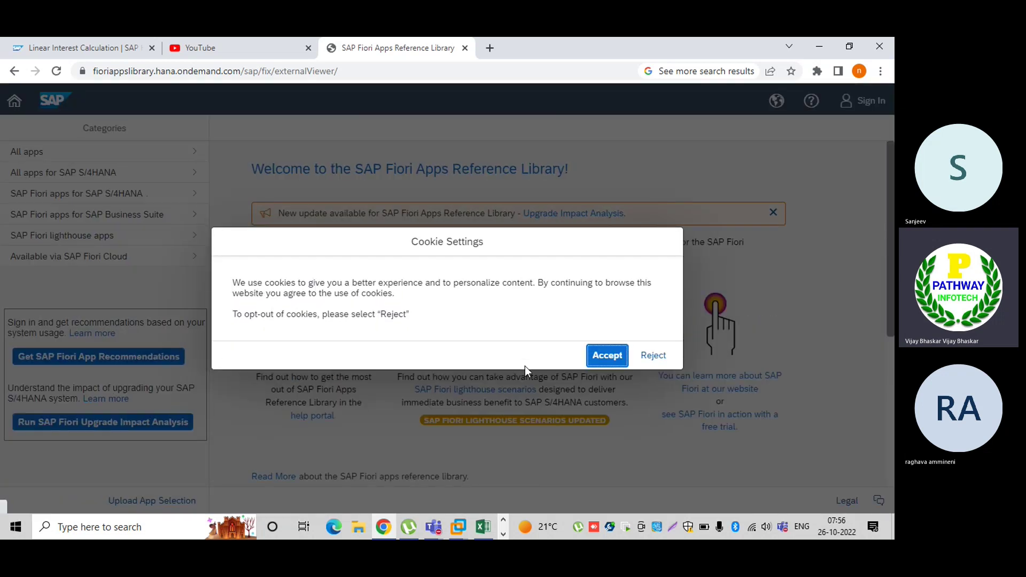
# Step: Accept cookies, show all apps, search for 'vendor invoice', then clear the search text
pyautogui.click(606, 355)
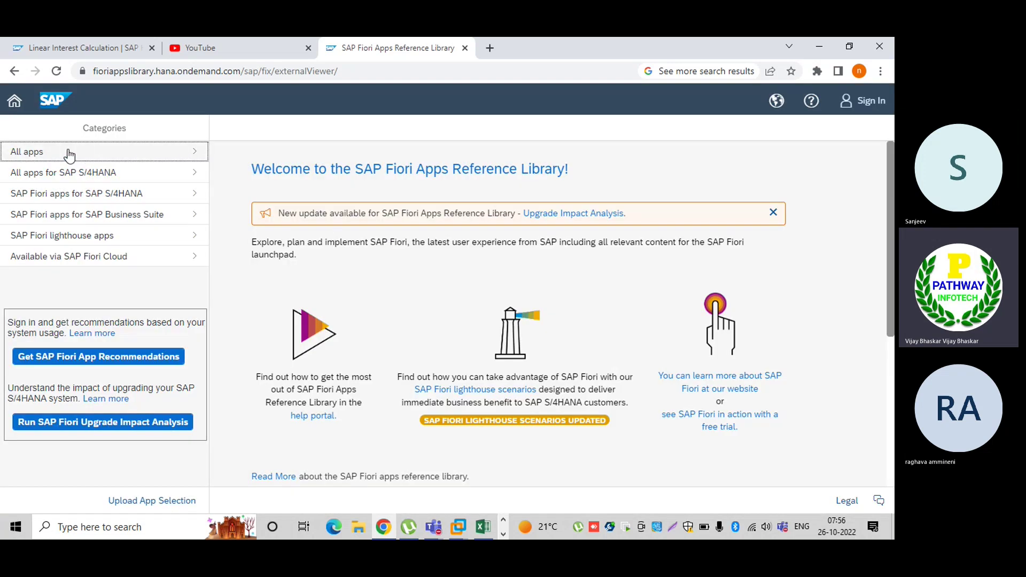
pyautogui.click(198, 153)
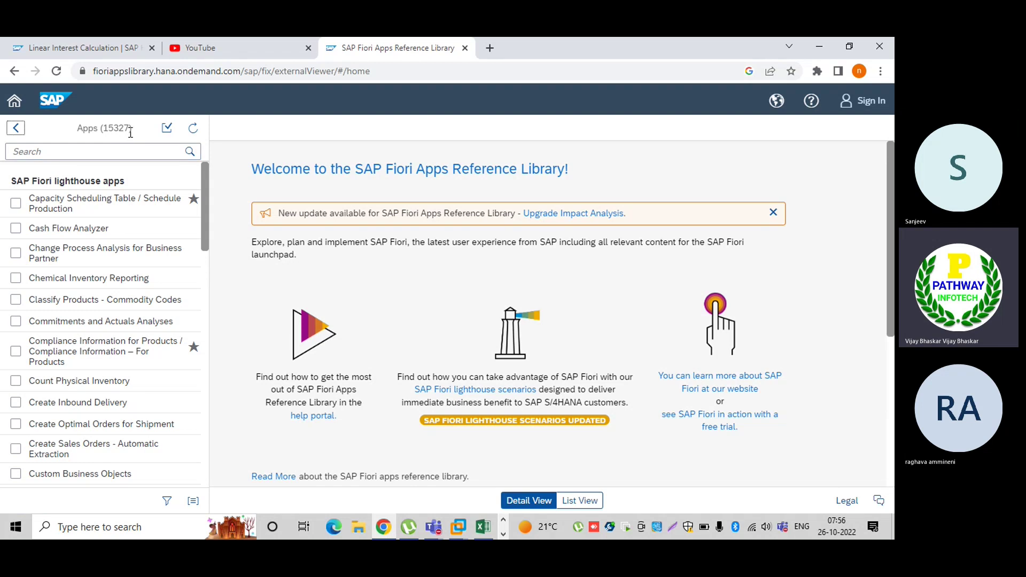
pyautogui.click(64, 152)
pyautogui.click(52, 153)
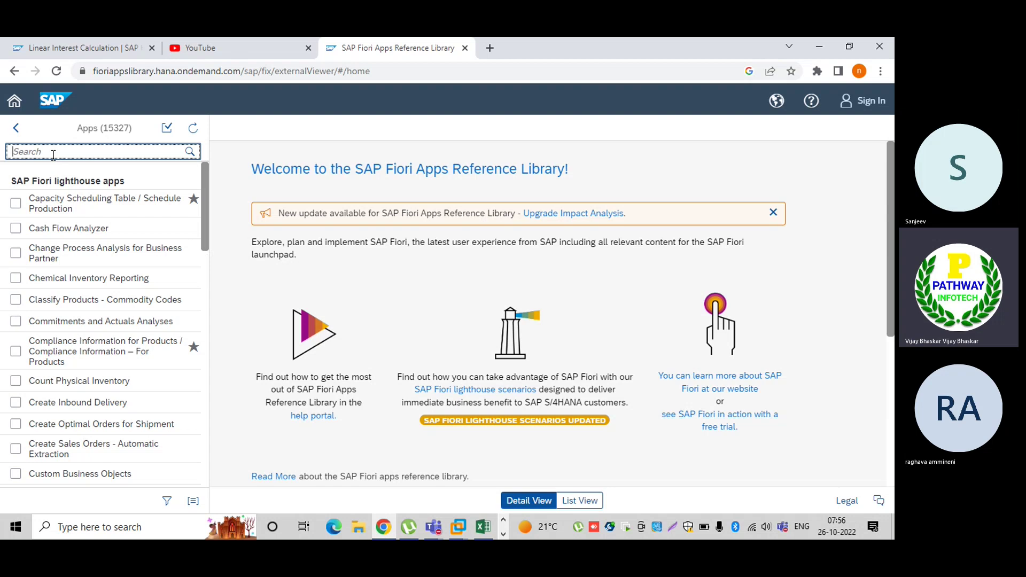
pyautogui.write('vendor')
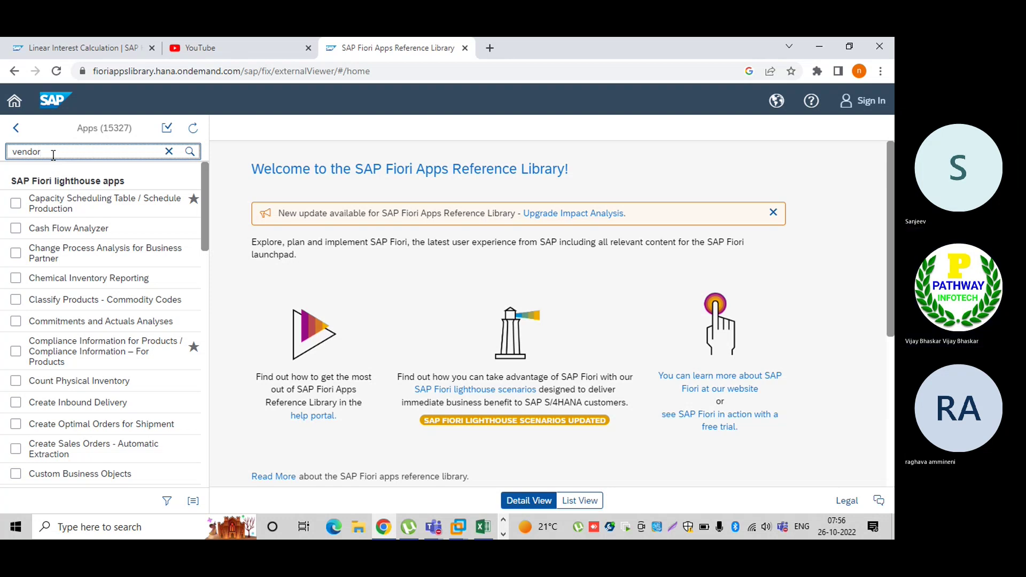
pyautogui.write(' invoice')
pyautogui.click(191, 153)
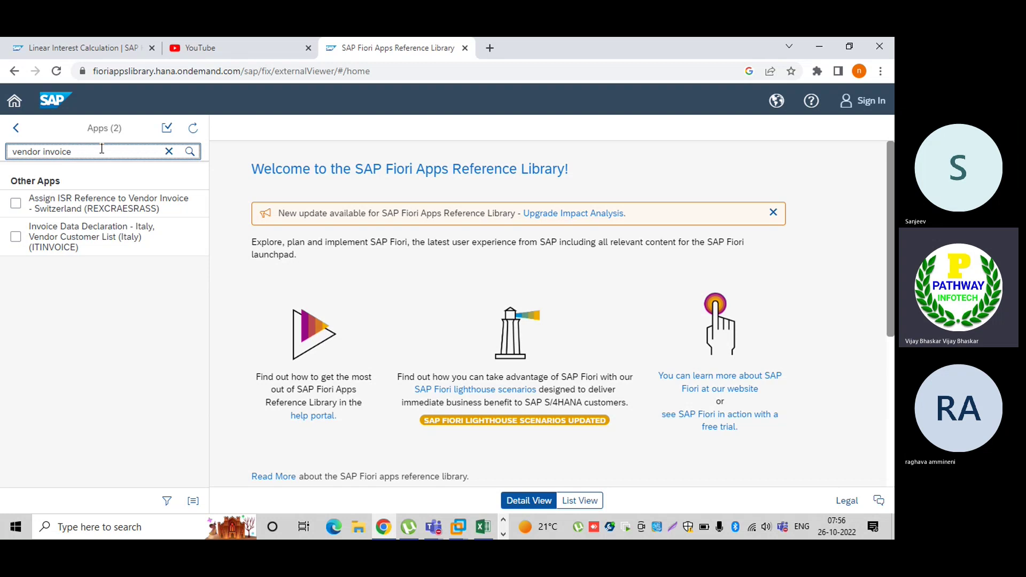
pyautogui.press('BackSpace')
pyautogui.press('BackSpace')
pyautogui.press('BackSpace')
pyautogui.press('BackSpace')
pyautogui.press('BackSpace')
pyautogui.press('BackSpace')
pyautogui.press('BackSpace')
pyautogui.press('BackSpace')
pyautogui.write('F-43')
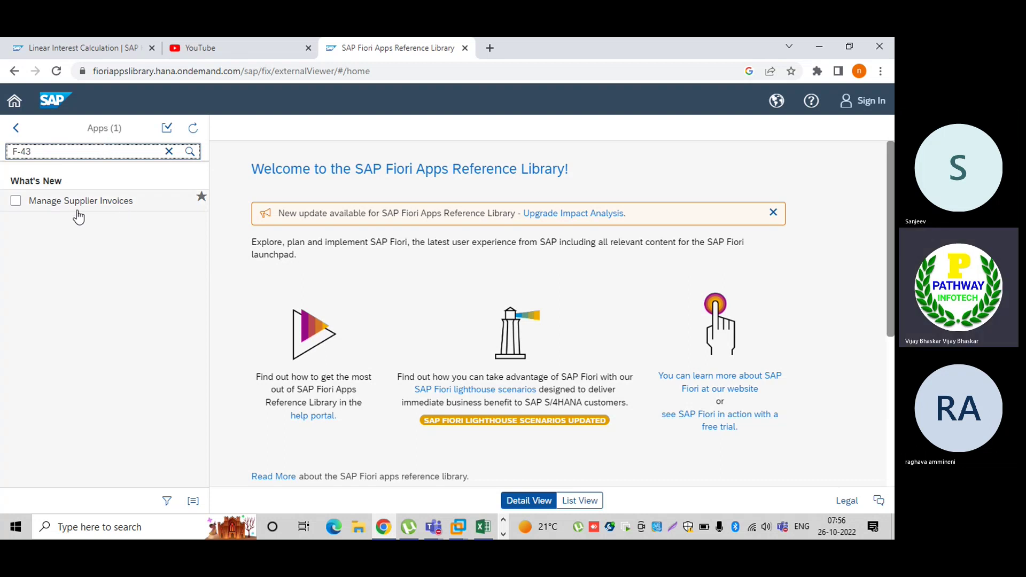
# Step: Search F-43, open Manage Supplier Invoices details (App ID F0859) and highlight its title
pyautogui.click(61, 153)
pyautogui.click(16, 201)
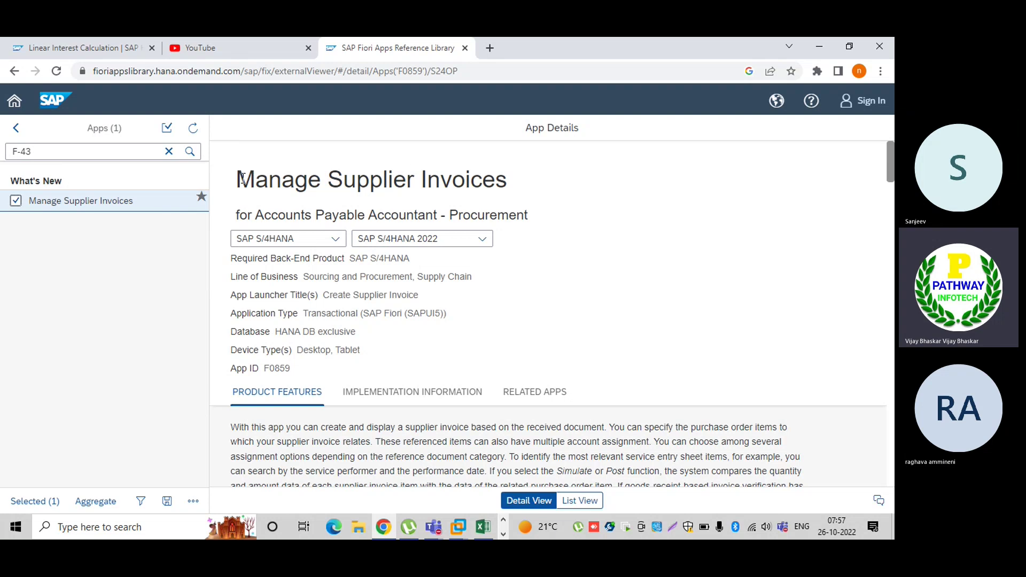
pyautogui.moveTo(237, 180)
pyautogui.mouseDown()
pyautogui.moveTo(506, 185)
pyautogui.moveTo(442, 183)
pyautogui.mouseUp()
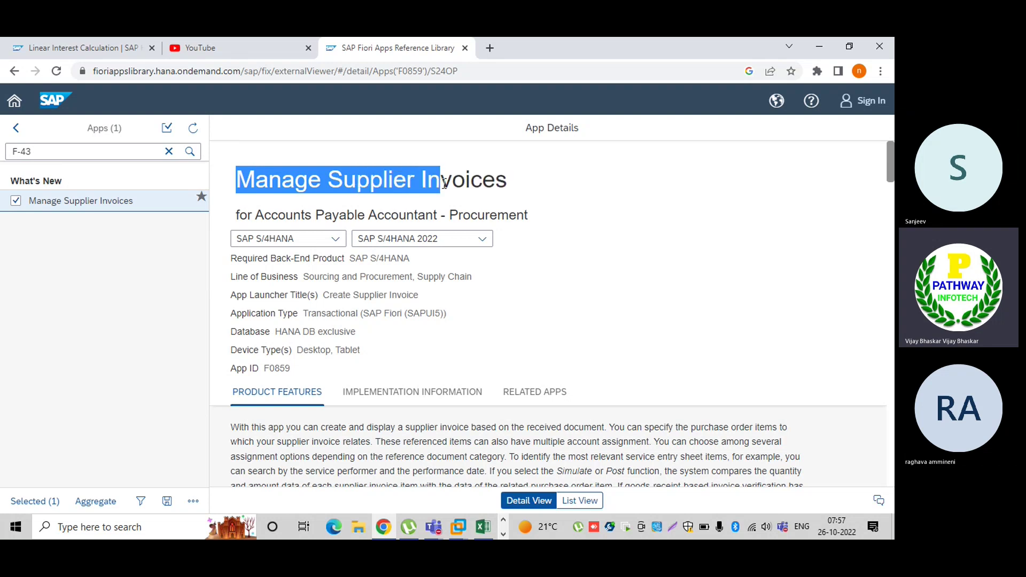
pyautogui.click(497, 161)
pyautogui.moveTo(237, 179); pyautogui.dragTo(510, 191)
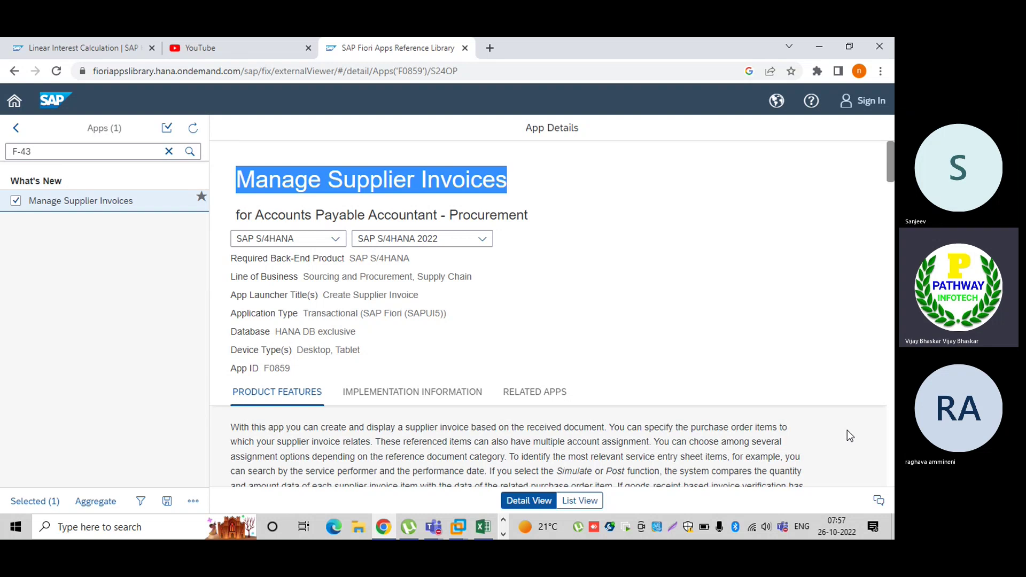
pyautogui.scroll(-4, 801, 425)
pyautogui.scroll(-4, 765, 415)
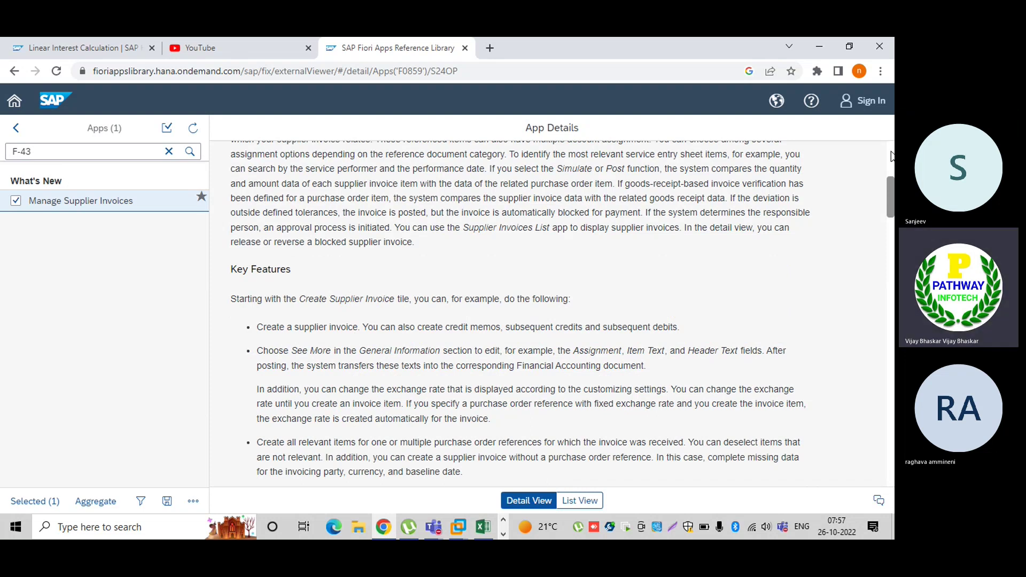
pyautogui.moveTo(890, 192); pyautogui.dragTo(890, 149)
# Step: Replace the search with FB60 and open the Create Incoming Invoices (FB60) details
pyautogui.click(97, 151)
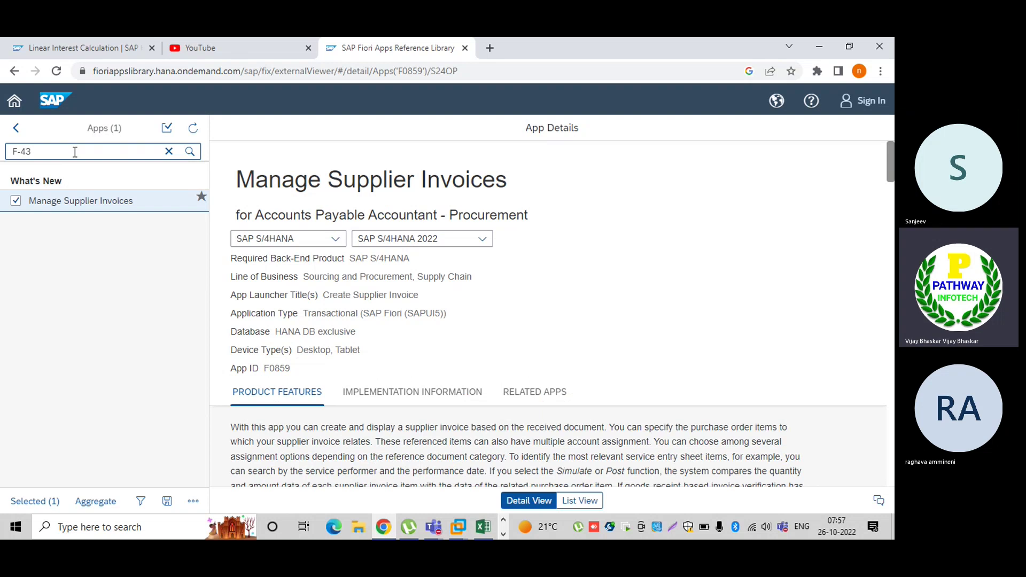
pyautogui.click(74, 152)
pyautogui.press('BackSpace')
pyautogui.press('BackSpace')
pyautogui.press('BackSpace')
pyautogui.press('BackSpace')
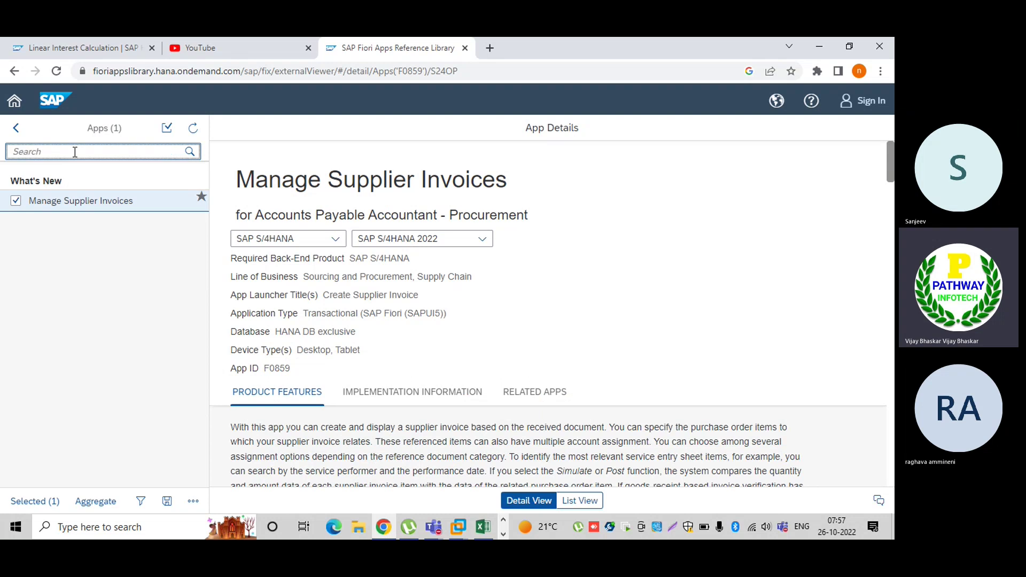
pyautogui.write('FB')
pyautogui.write('60')
pyautogui.press('Return')
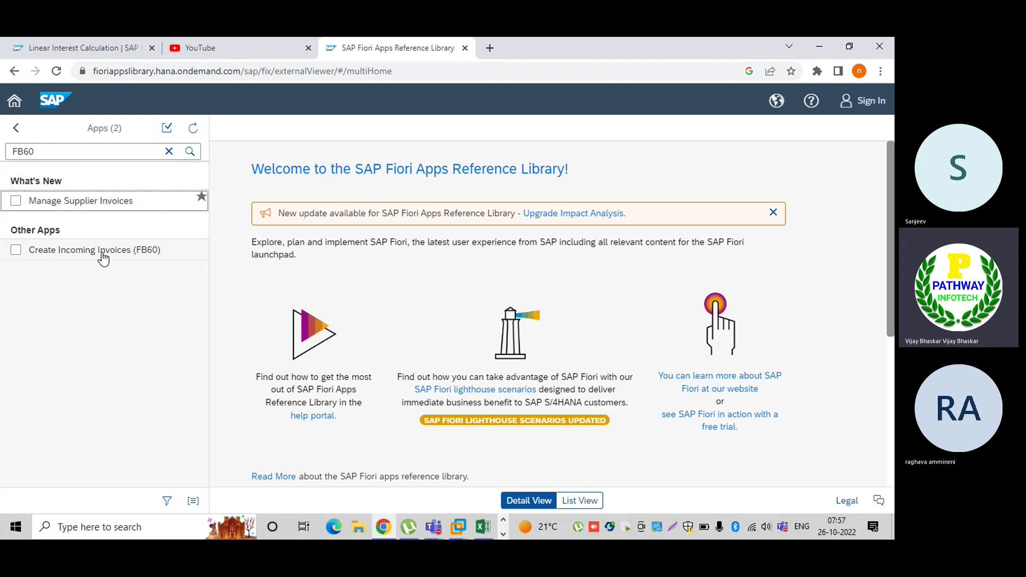
pyautogui.click(16, 250)
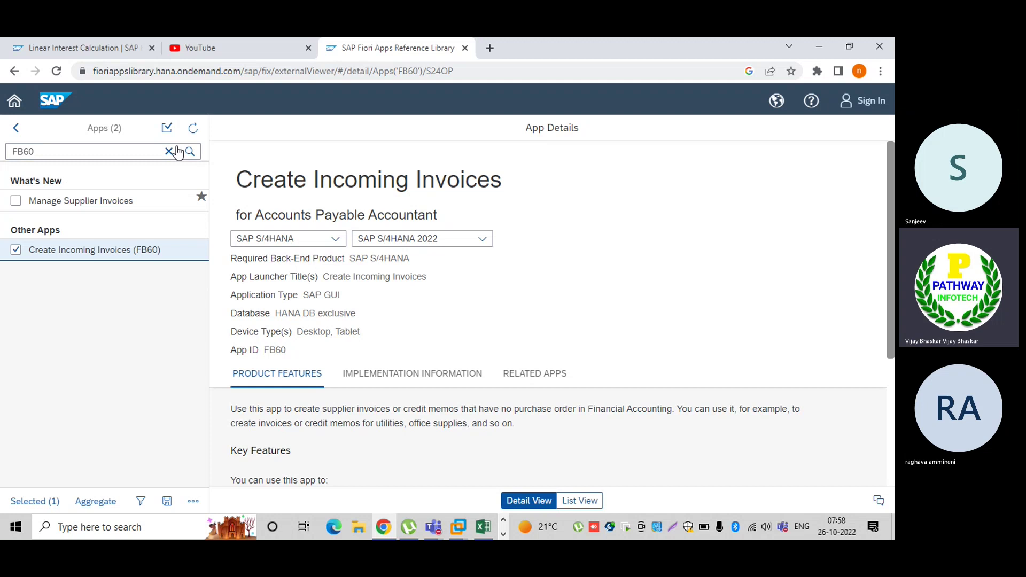
# Step: Highlight the Create Incoming Invoices title, then switch to the remote SAP Fiori launchpad
pyautogui.click(157, 152)
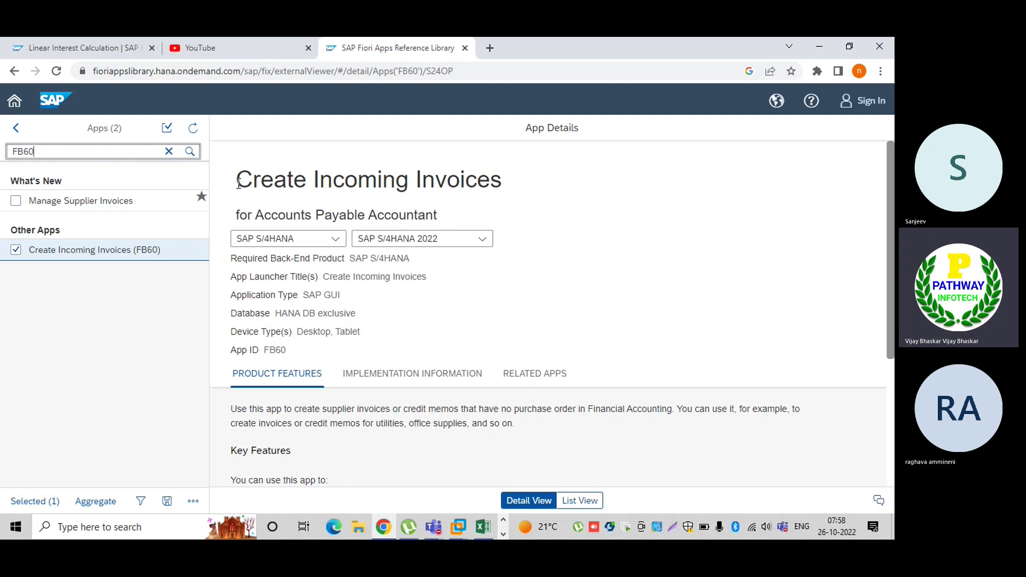
pyautogui.moveTo(235, 180); pyautogui.dragTo(504, 183)
pyautogui.click(369, 167)
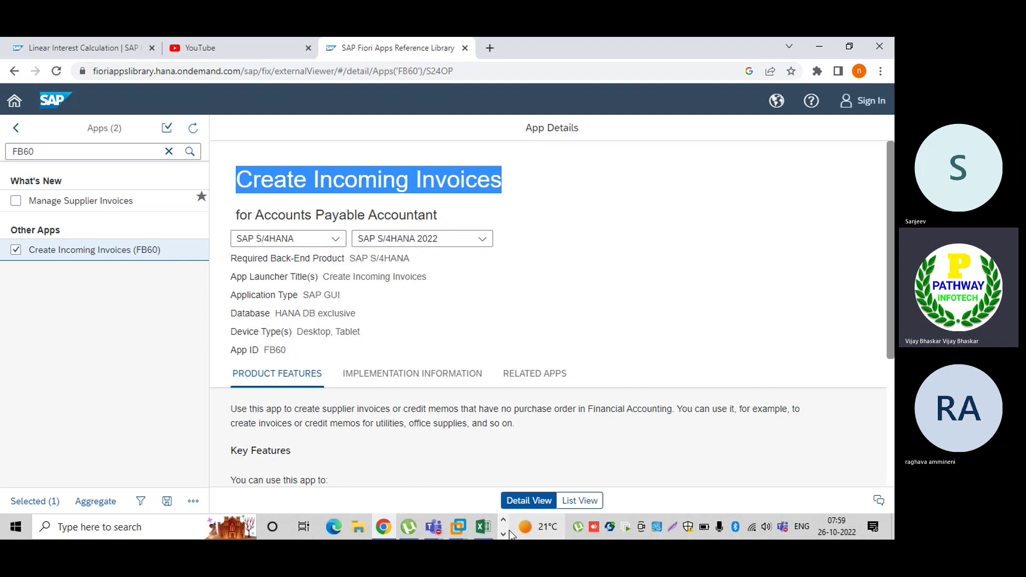
pyautogui.click(387, 533)
pyautogui.click(341, 526)
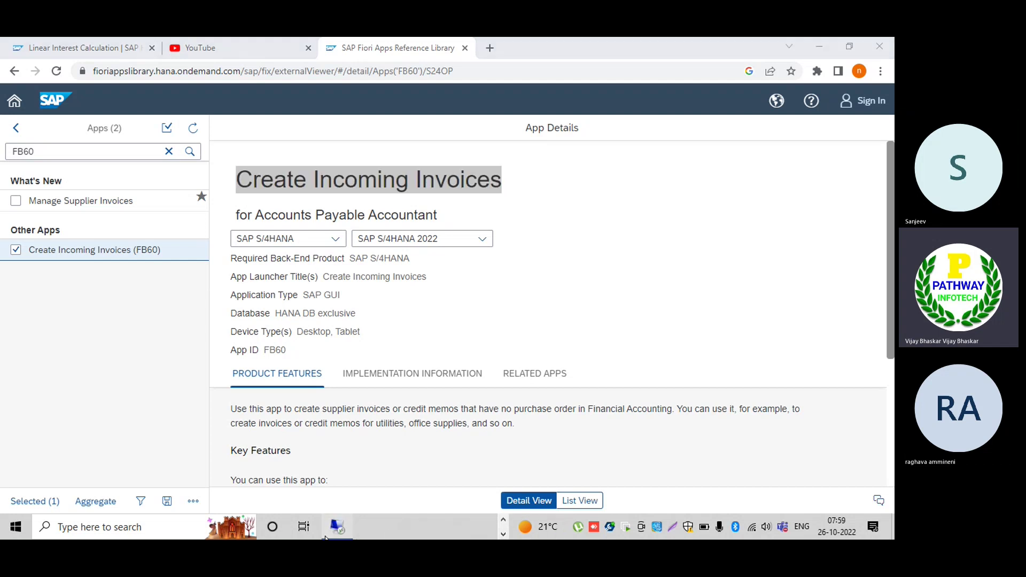